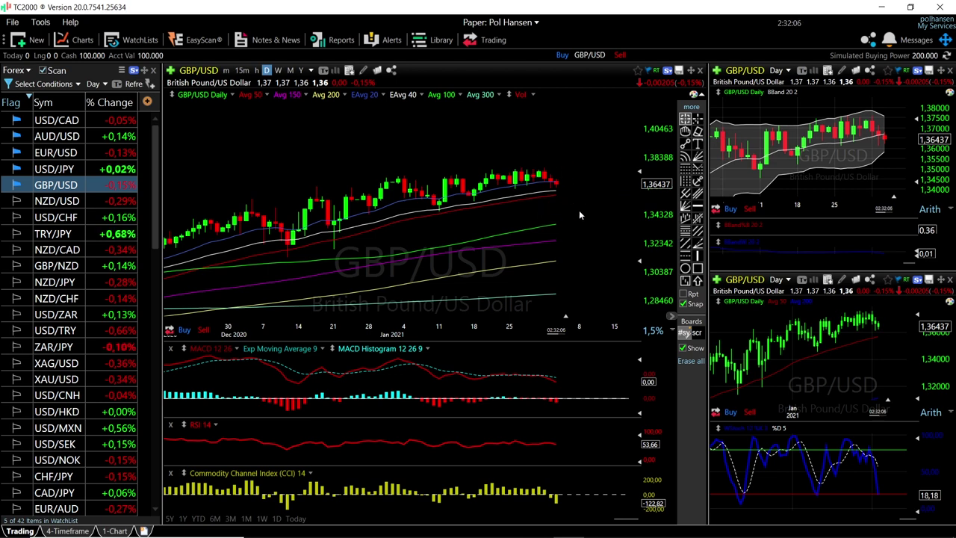
# Step: Measure GBP/USD's move on the Bollinger chart from the December low into early January
pyautogui.scroll(3, 579, 210)
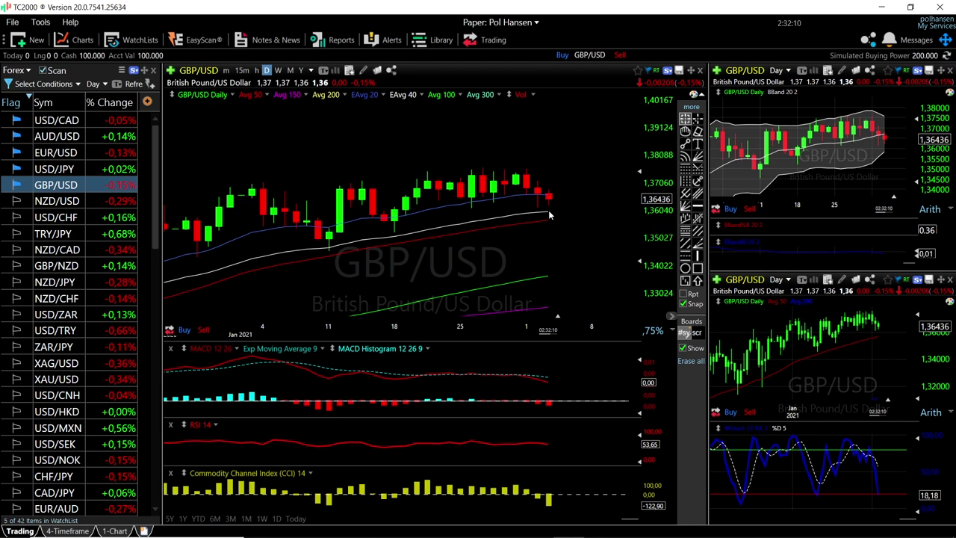
pyautogui.scroll(-2, 582, 218)
pyautogui.scroll(-2, 582, 218)
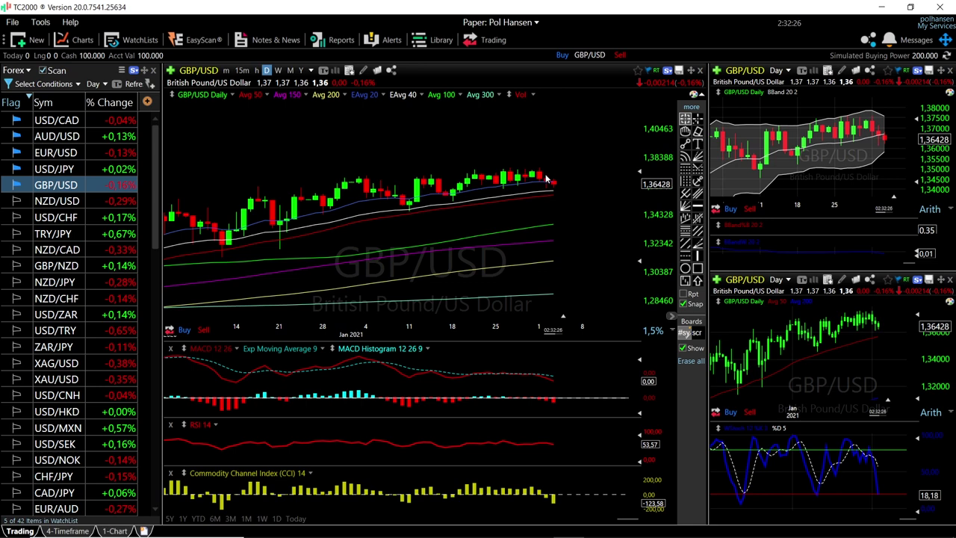
pyautogui.scroll(2, 562, 194)
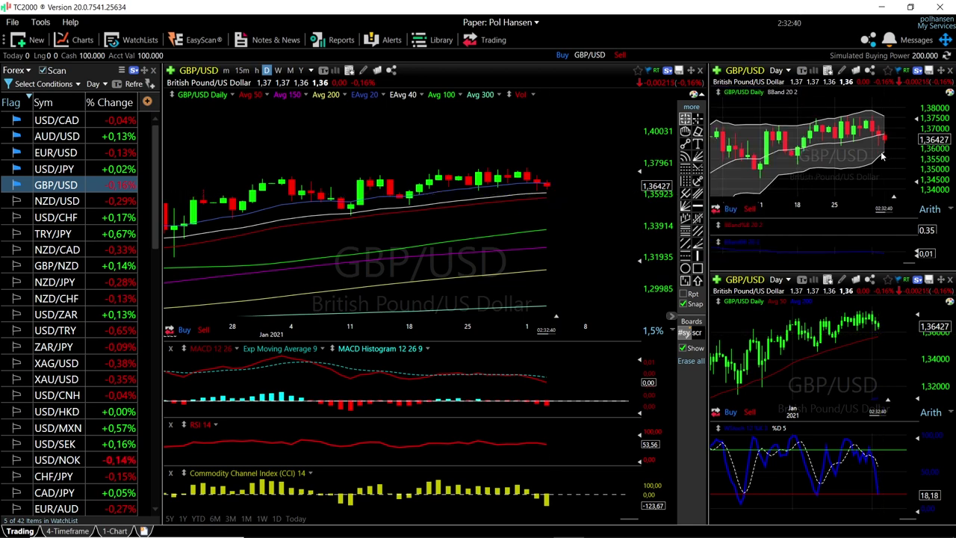
pyautogui.scroll(-2, 826, 157)
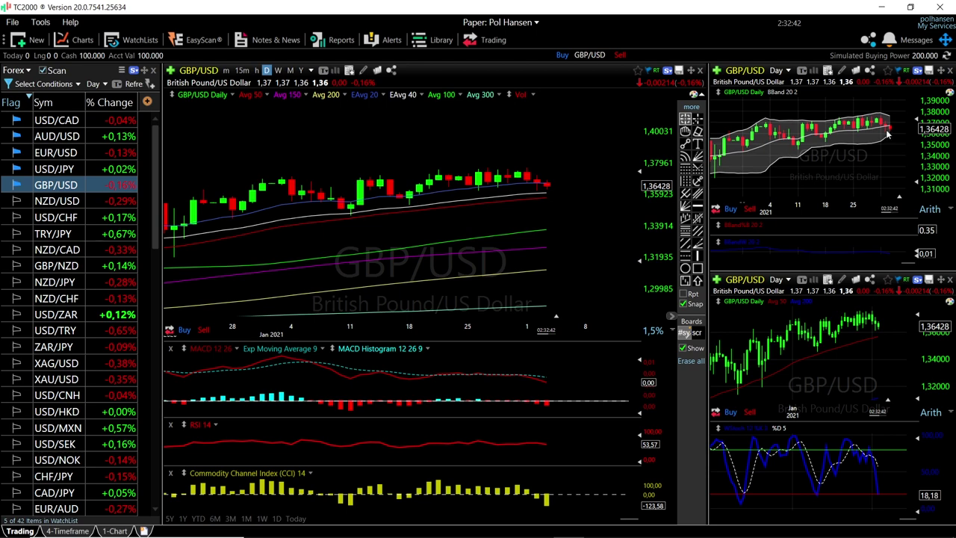
pyautogui.moveTo(827, 147)
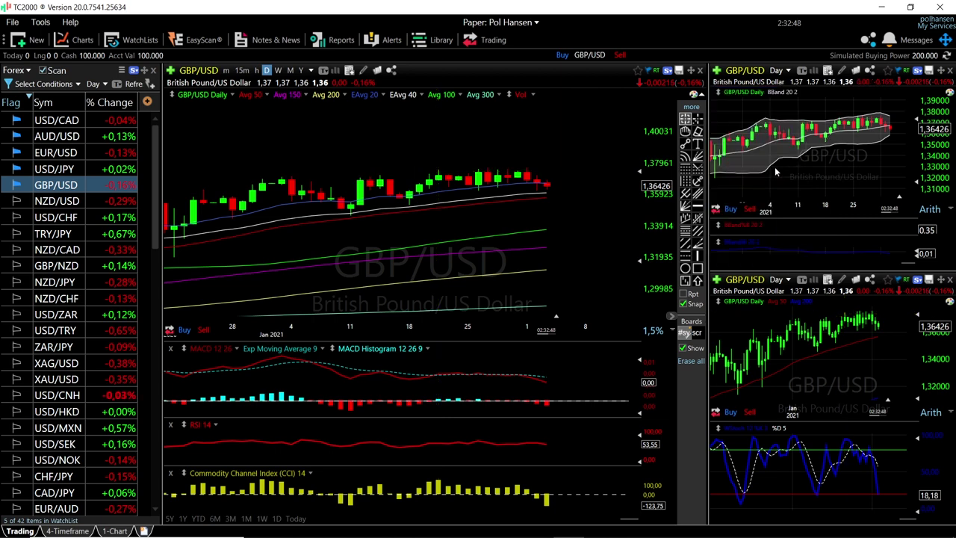
pyautogui.scroll(-2, 775, 166)
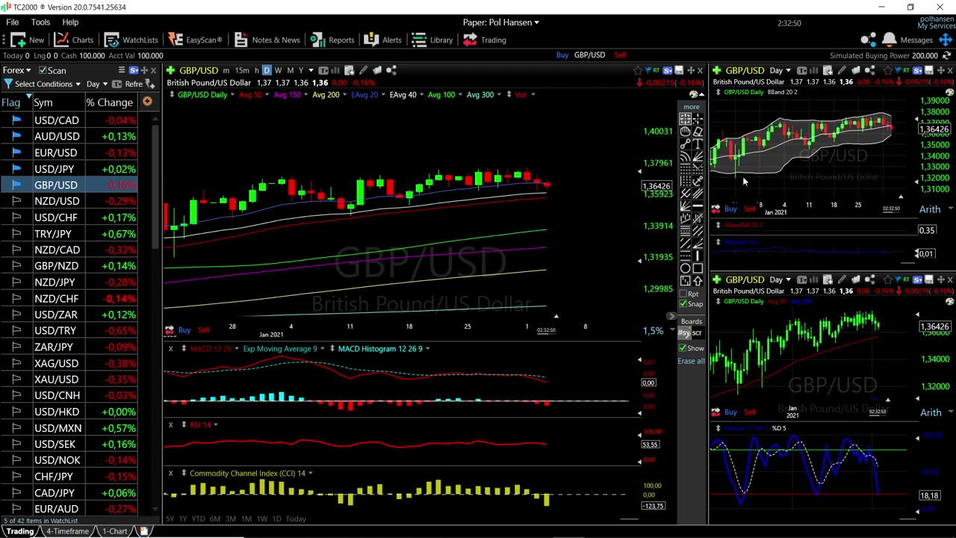
pyautogui.moveTo(736, 183); pyautogui.dragTo(783, 121)
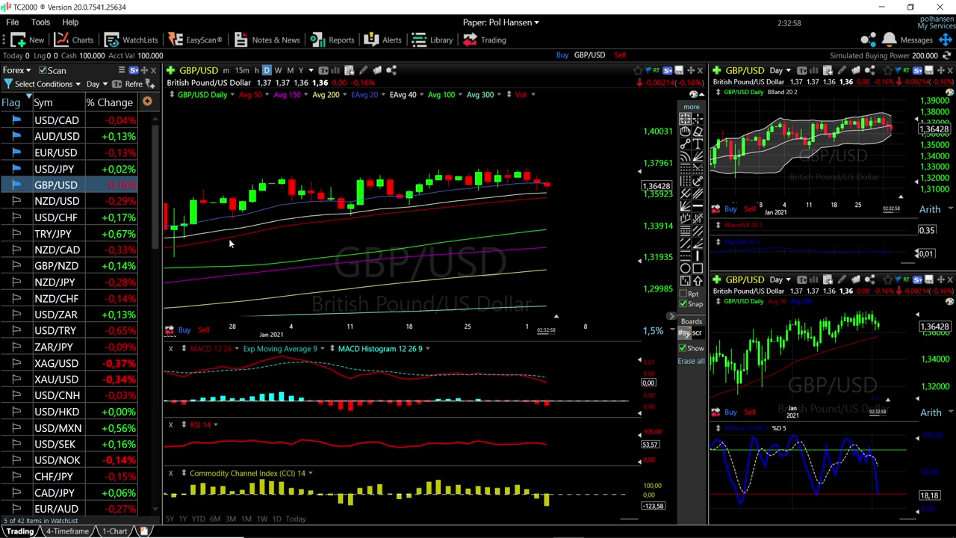
# Step: Show the crosshair bar readout, then load USD/JPY from the Forex watchlist into all charts
pyautogui.scroll(-3, 541, 223)
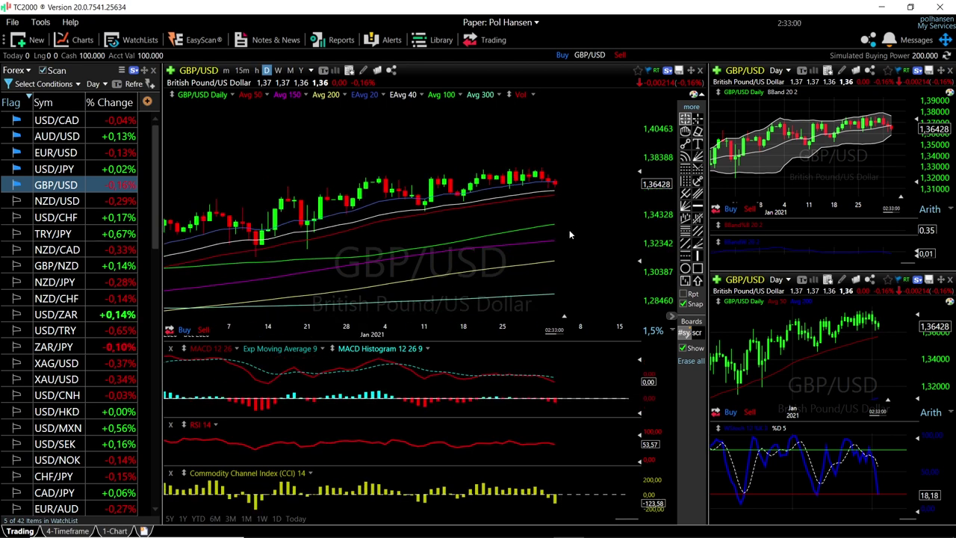
pyautogui.scroll(3, 523, 221)
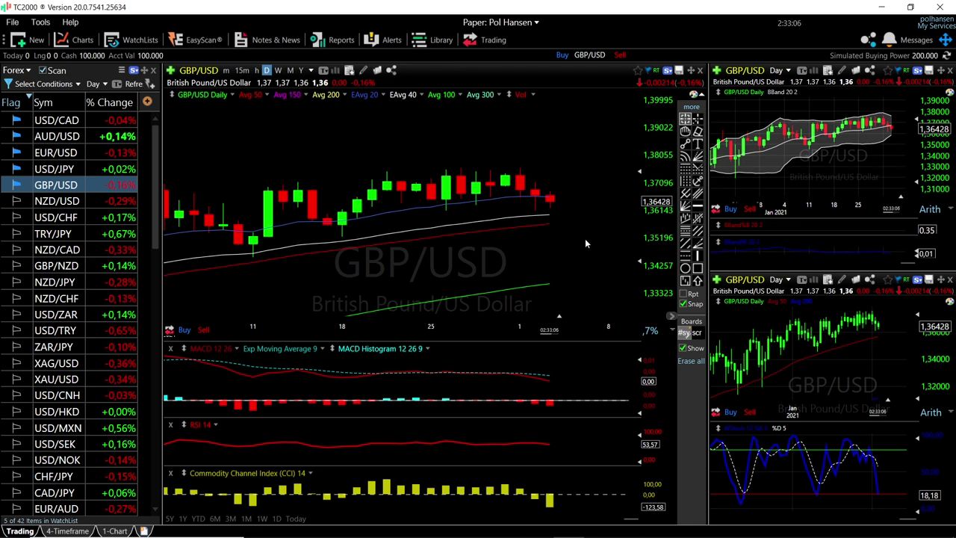
pyautogui.scroll(-3, 585, 238)
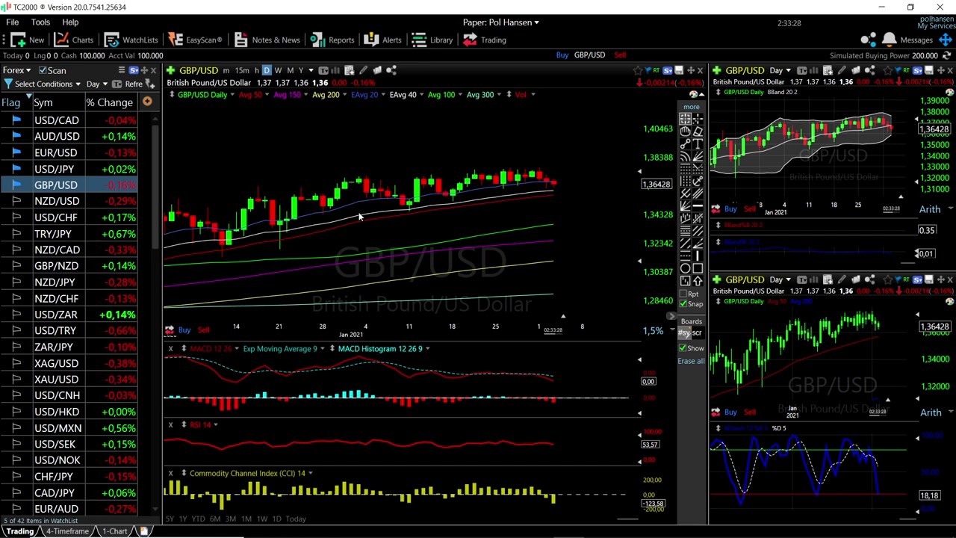
pyautogui.click(553, 169)
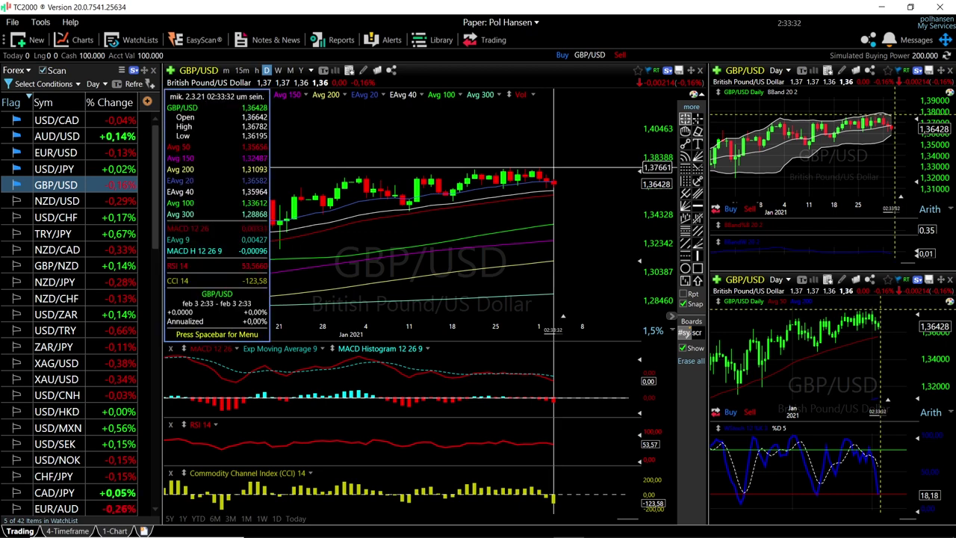
pyautogui.click(112, 169)
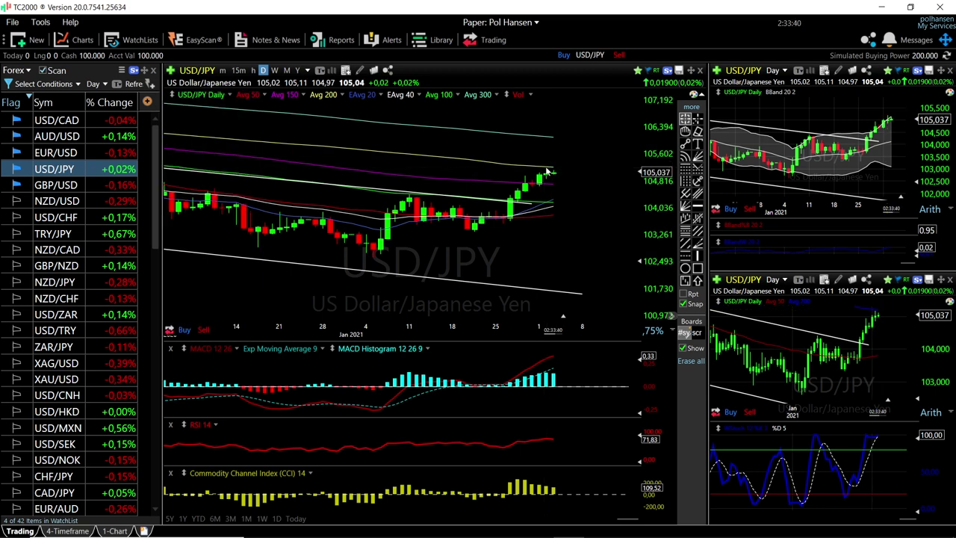
# Step: Load EUR/USD from the Forex watchlist into every linked chart and indicator pane
pyautogui.moveTo(547, 170)
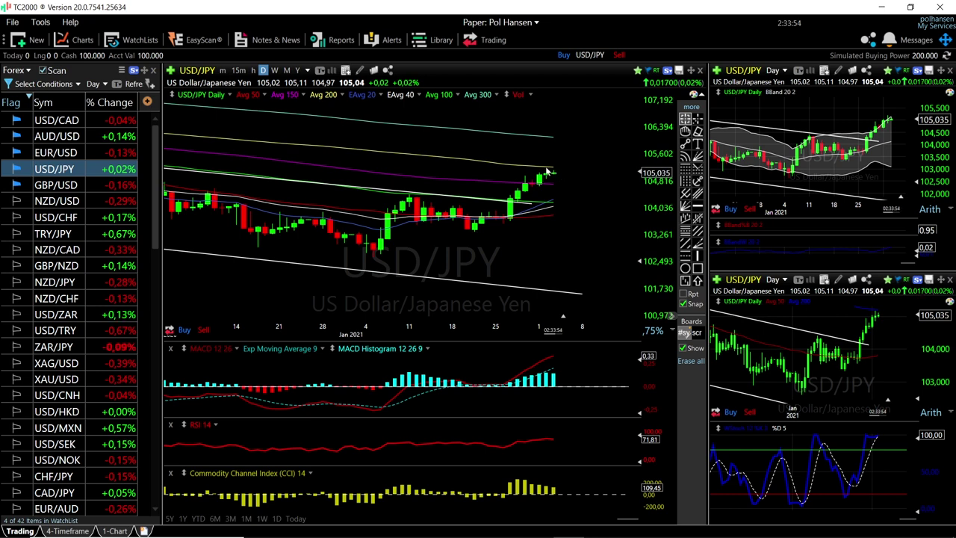
pyautogui.scroll(-3, 549, 171)
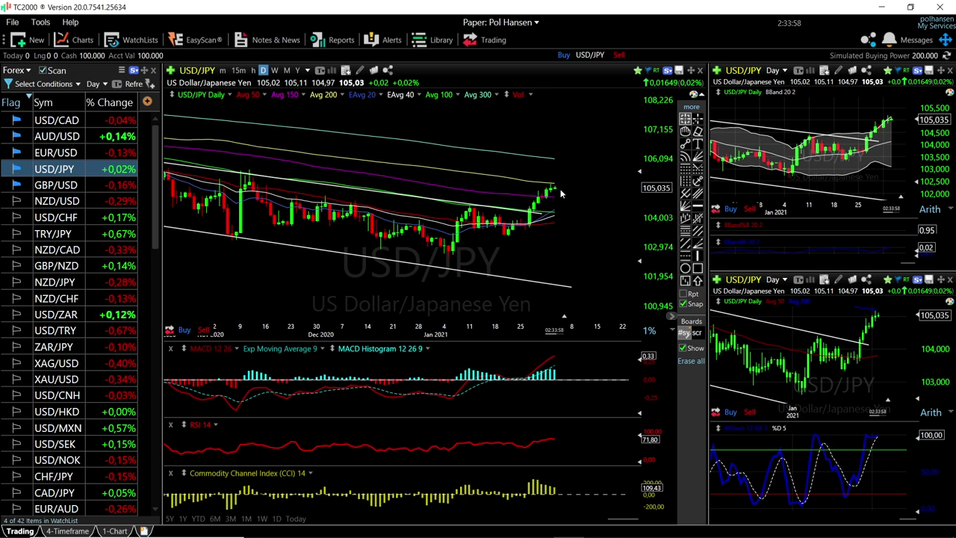
pyautogui.moveTo(560, 209)
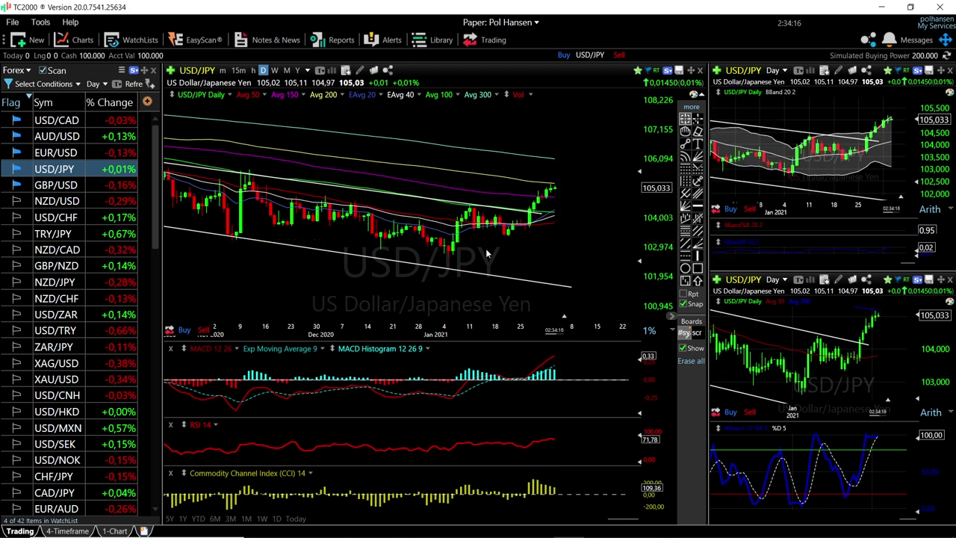
pyautogui.scroll(-2, 523, 200)
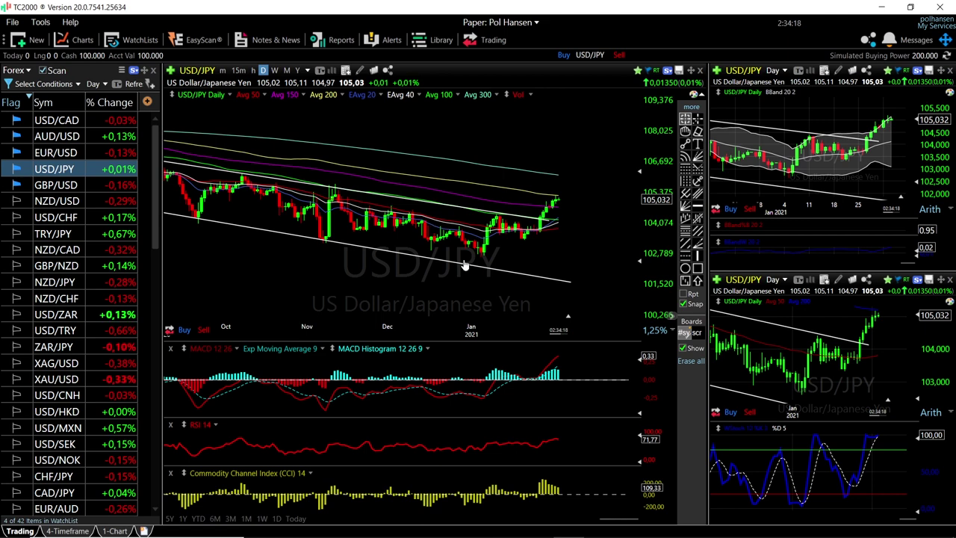
pyautogui.scroll(-3, 424, 250)
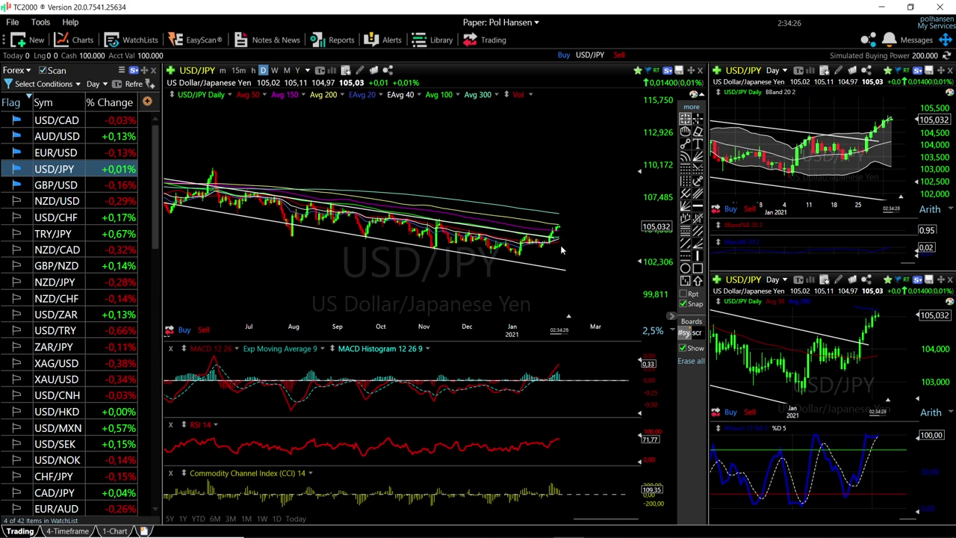
pyautogui.scroll(3, 562, 247)
pyautogui.scroll(2, 562, 251)
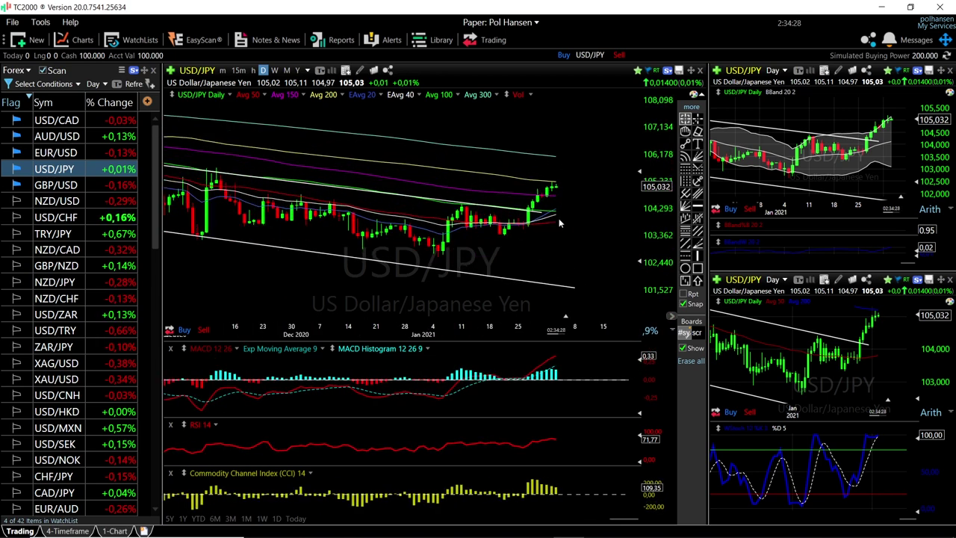
pyautogui.scroll(-4, 568, 262)
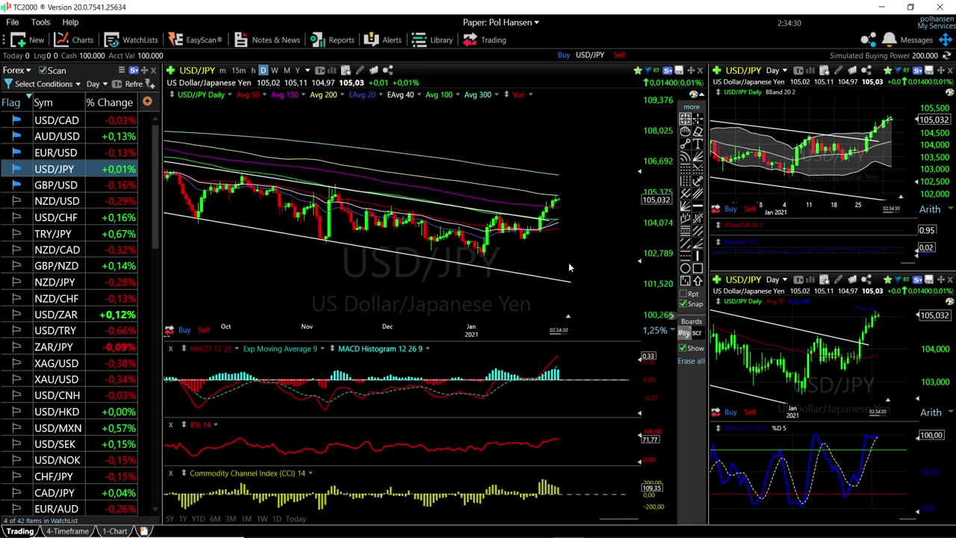
pyautogui.scroll(2, 568, 262)
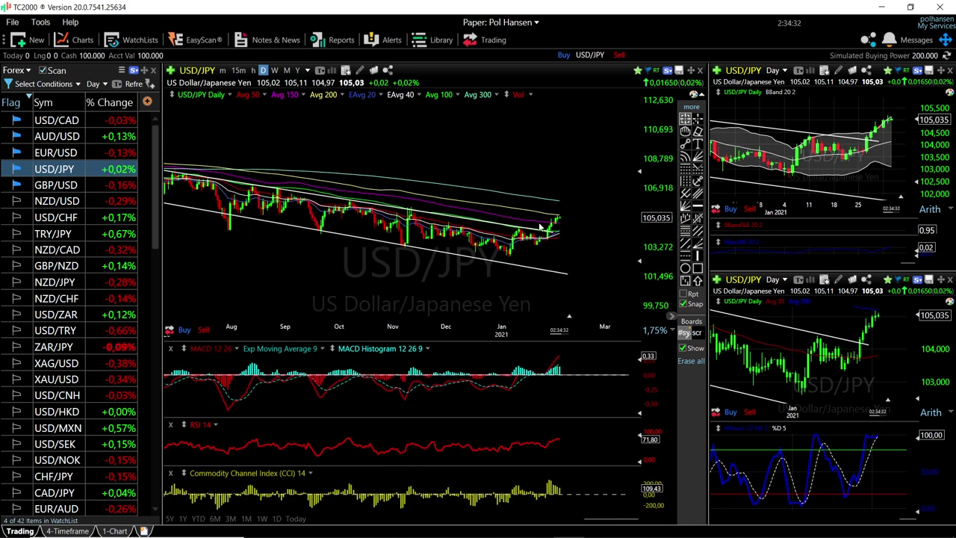
pyautogui.scroll(2, 551, 225)
pyautogui.scroll(1, 551, 226)
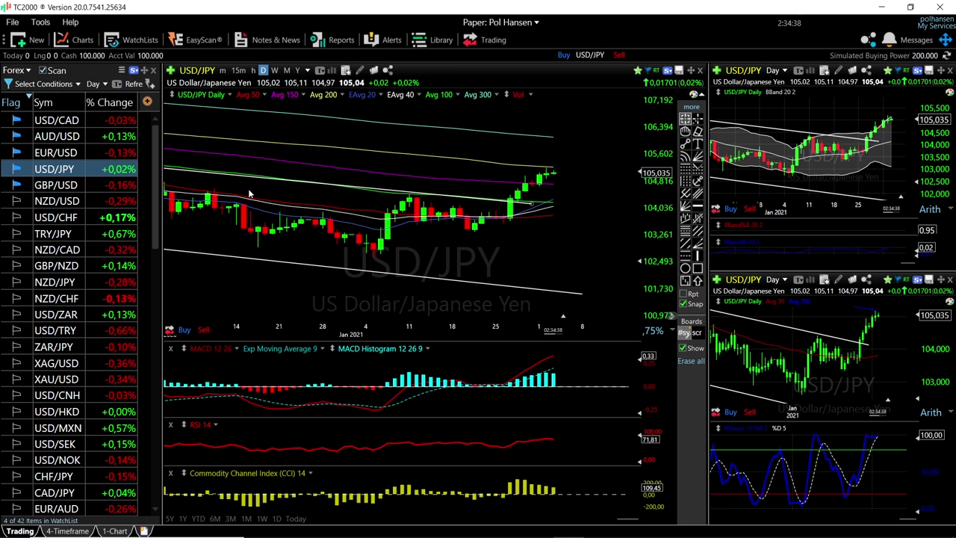
pyautogui.click(54, 153)
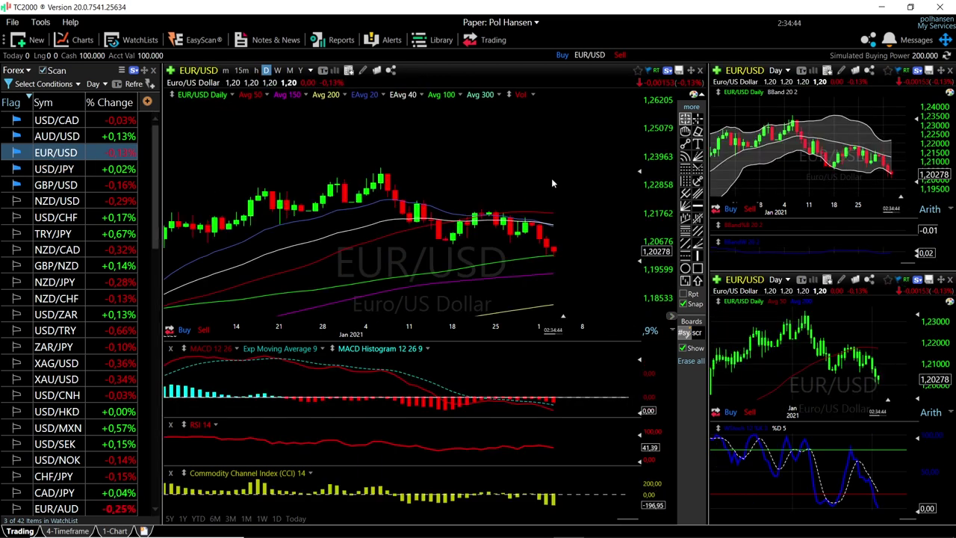
# Step: Read EUR/USD prices at the latest bar with the crosshair, then dismiss the readout
pyautogui.scroll(-2, 562, 224)
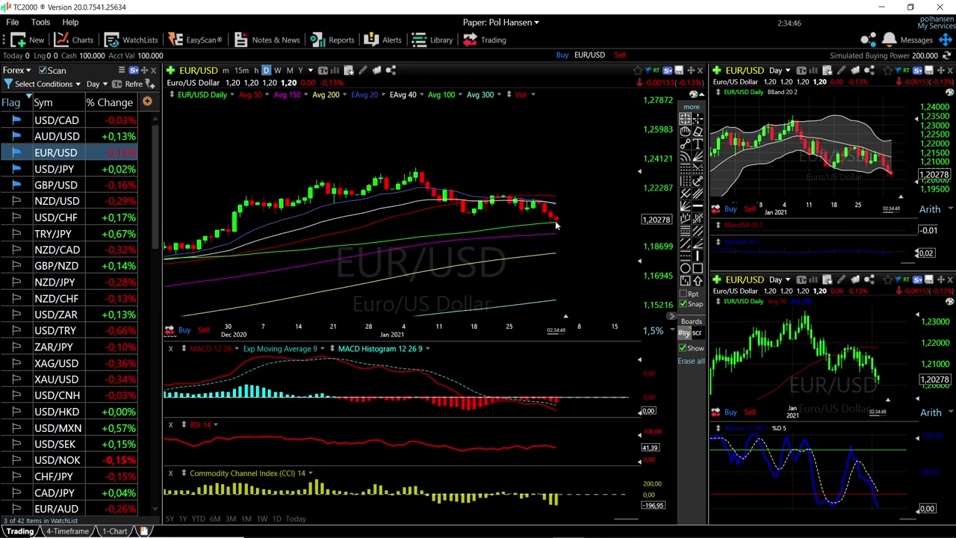
pyautogui.scroll(2, 555, 224)
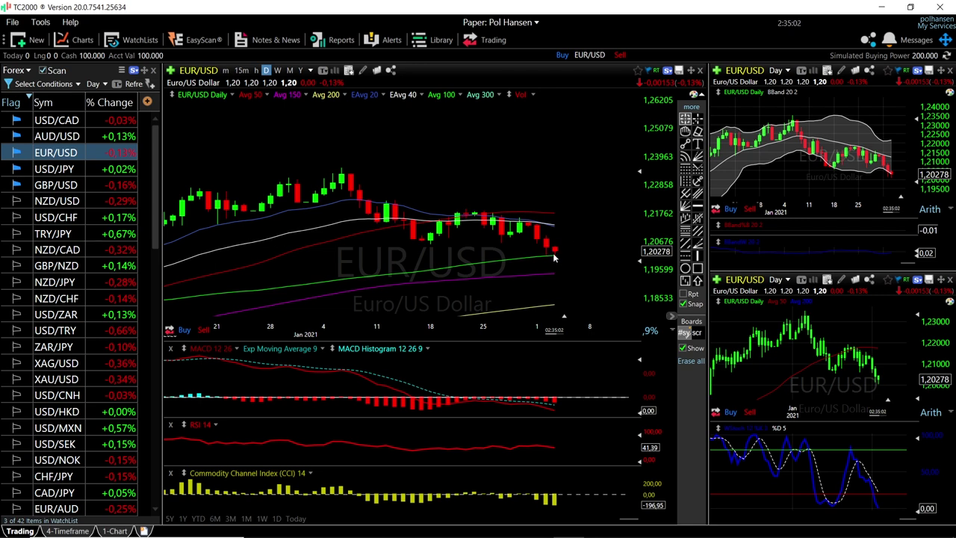
pyautogui.moveTo(554, 258); pyautogui.dragTo(564, 224)
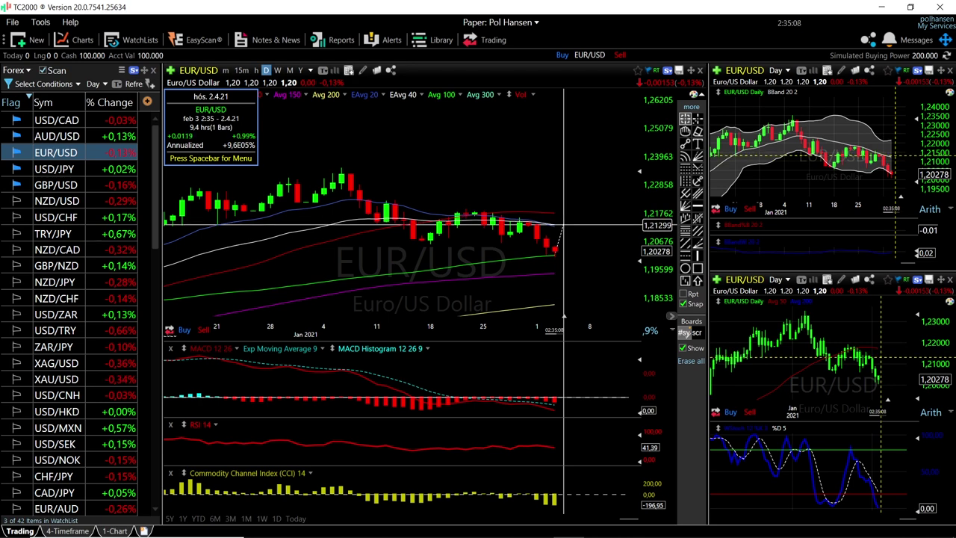
pyautogui.moveTo(563, 224); pyautogui.dragTo(560, 224)
# Step: Measure EUR/USD from the 11.23.20 bar to 1.6.21: +0.0546 (+4.63%) over 38 bars
pyautogui.scroll(-3, 561, 224)
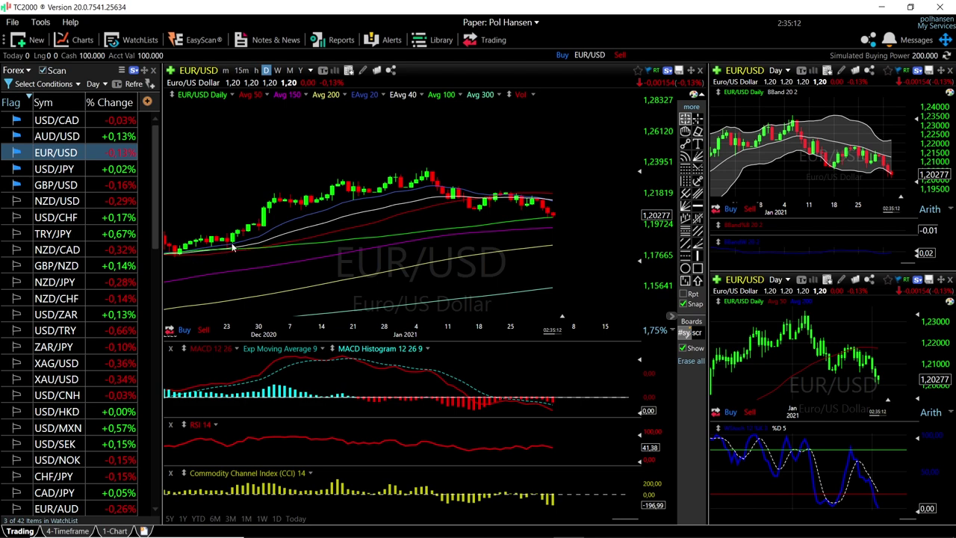
pyautogui.click(227, 247)
pyautogui.moveTo(227, 247); pyautogui.dragTo(428, 165)
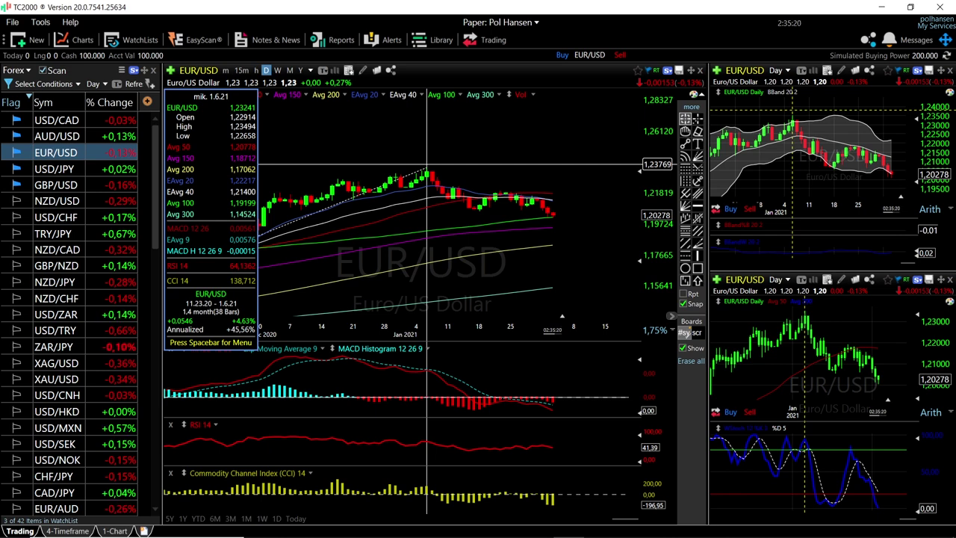
# Step: Clear the EUR/USD measurement from the chart
pyautogui.moveTo(427, 164); pyautogui.dragTo(427, 164)
pyautogui.scroll(2, 570, 253)
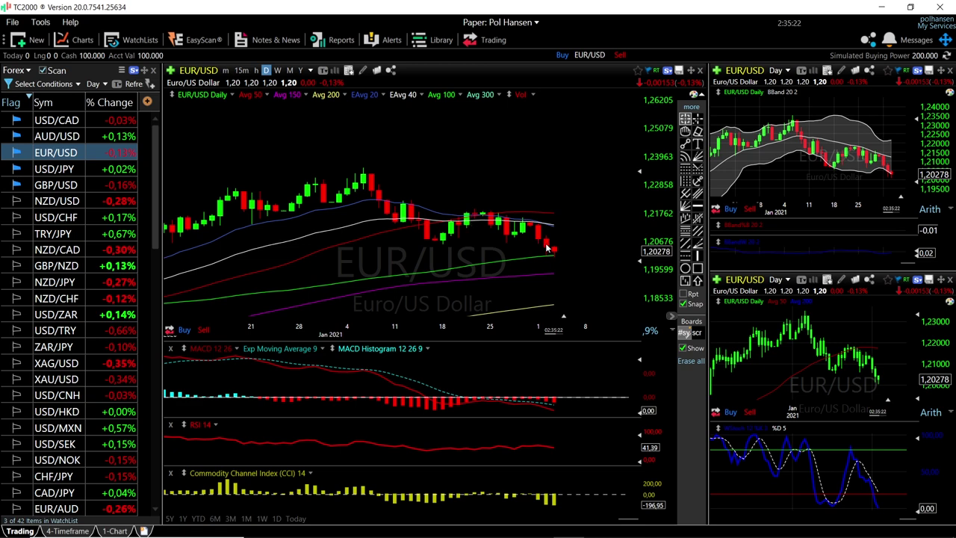
pyautogui.scroll(-2, 577, 267)
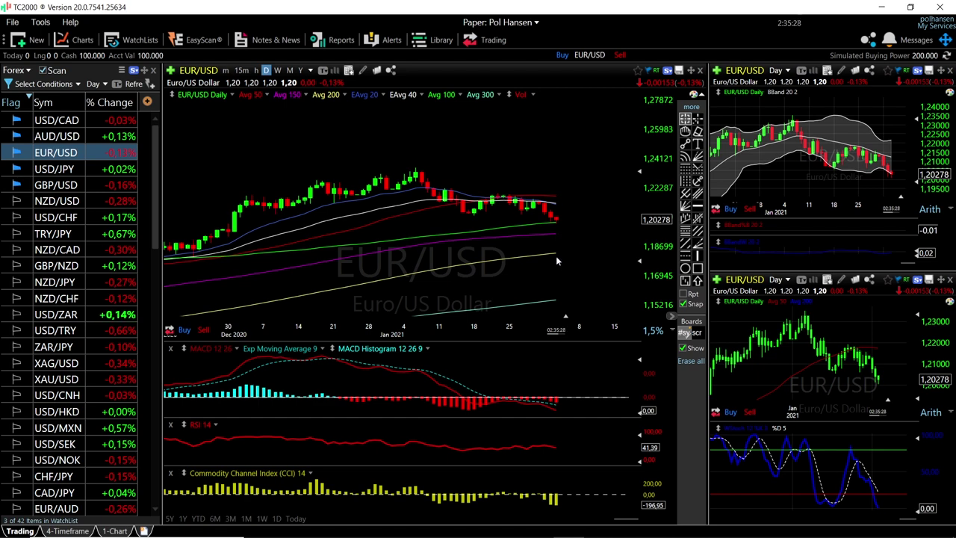
# Step: Check the latest Bollinger Band values, then load AUD/USD into all linked charts
pyautogui.moveTo(556, 250)
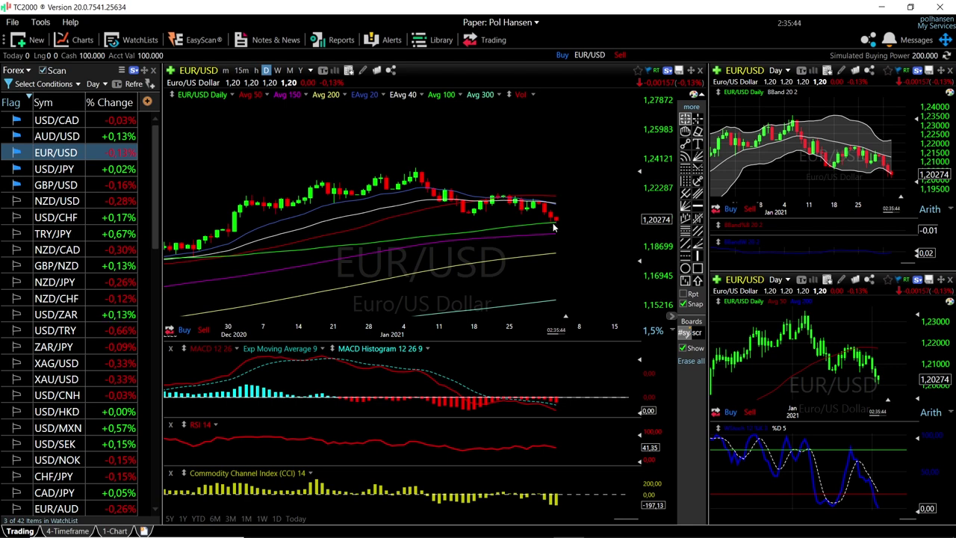
pyautogui.click(892, 158)
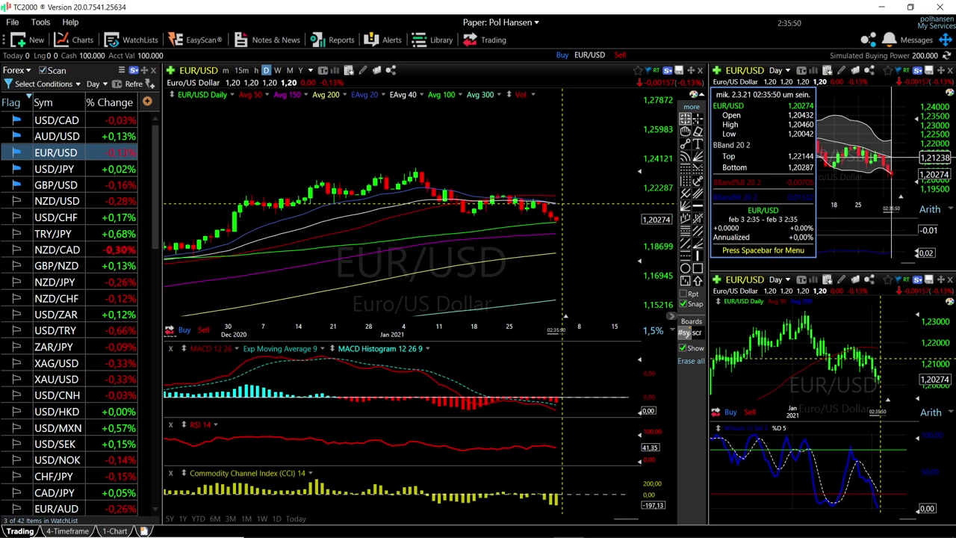
pyautogui.click(56, 136)
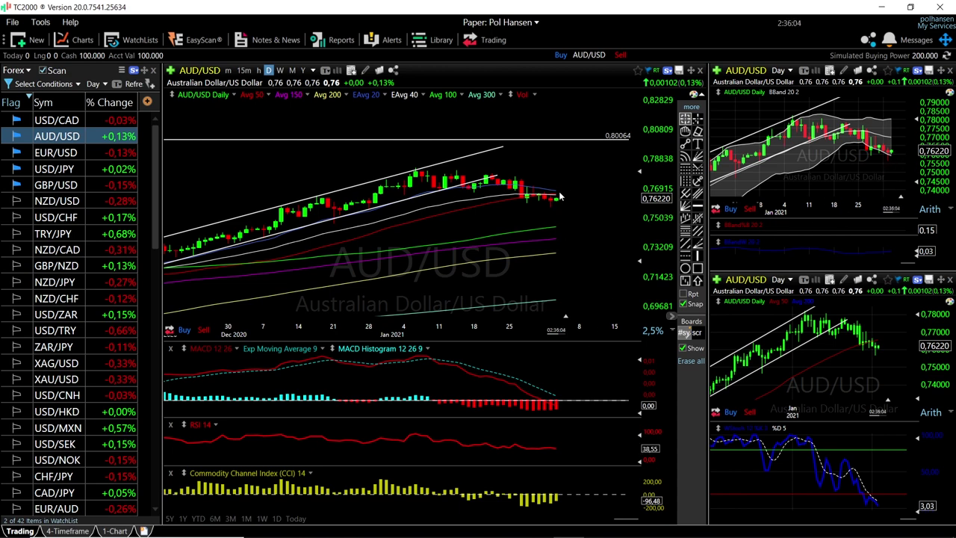
# Step: Read AUD/USD values at a recent bar, then load USD/CAD into all linked charts
pyautogui.scroll(5, 577, 200)
pyautogui.scroll(1, 578, 202)
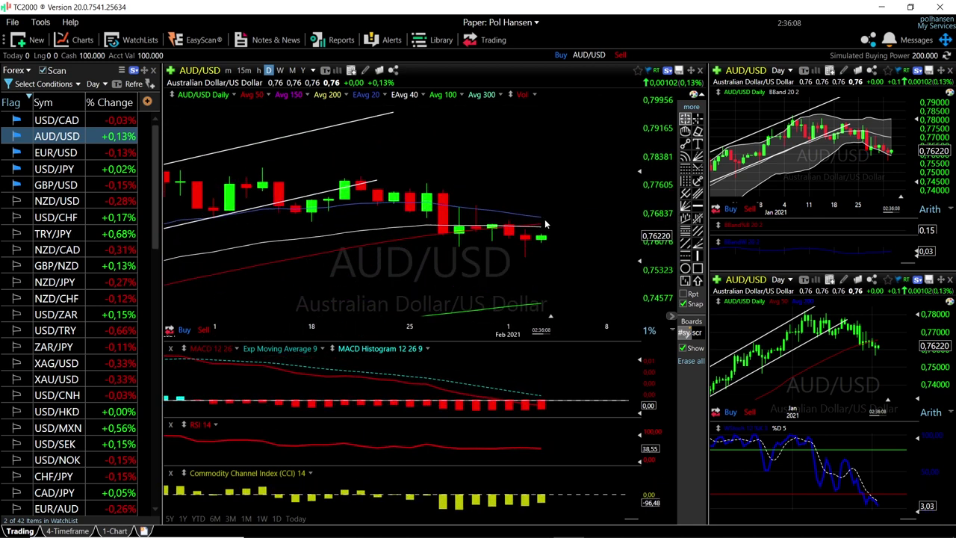
pyautogui.scroll(-1, 554, 238)
pyautogui.scroll(-2, 549, 233)
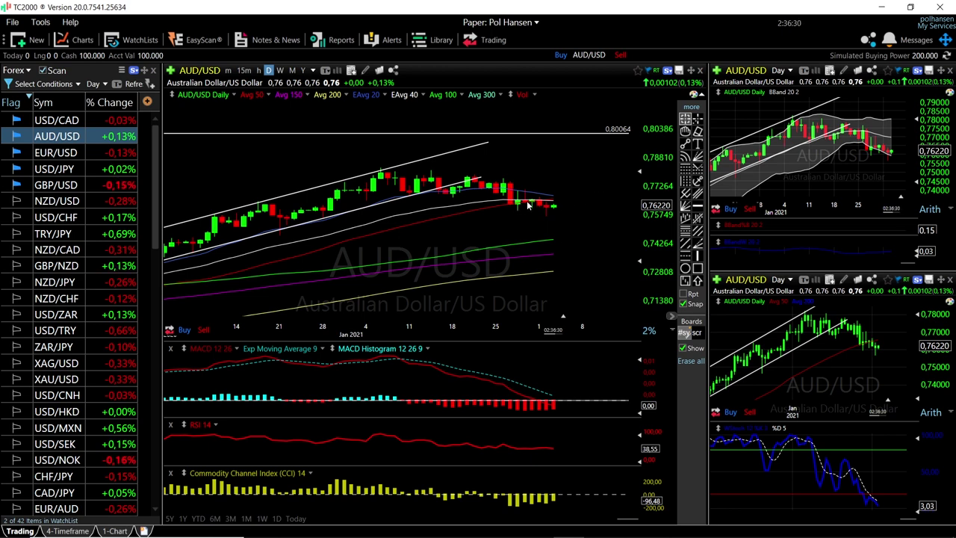
pyautogui.click(554, 238)
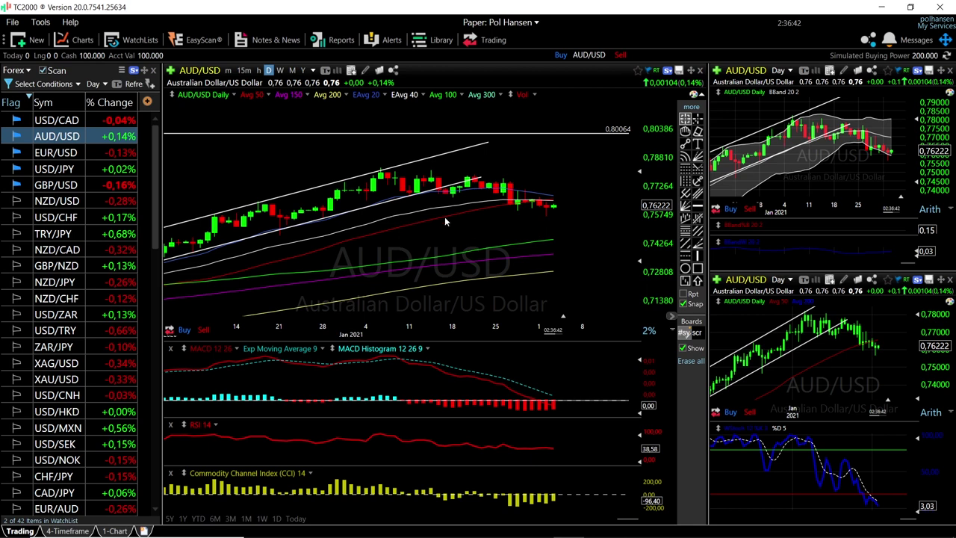
pyautogui.click(73, 124)
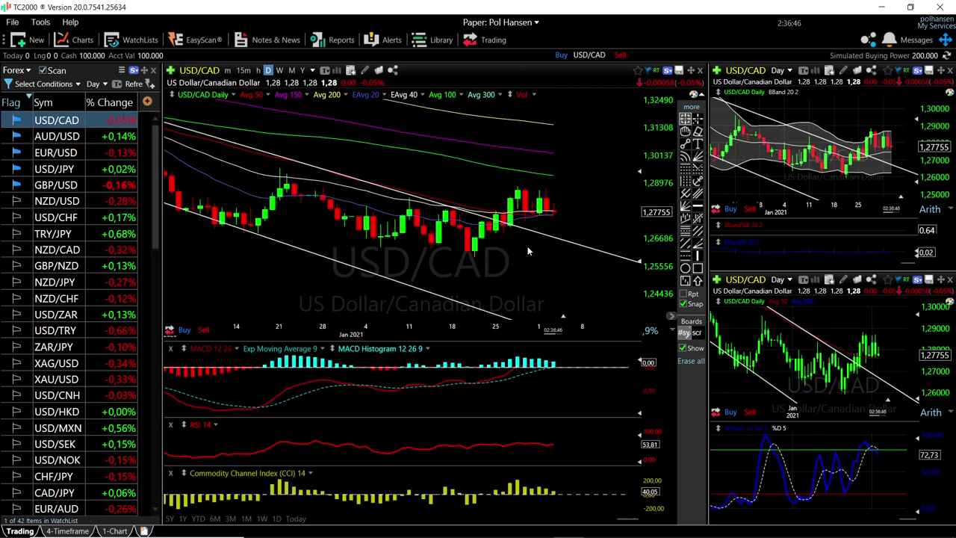
pyautogui.click(517, 185)
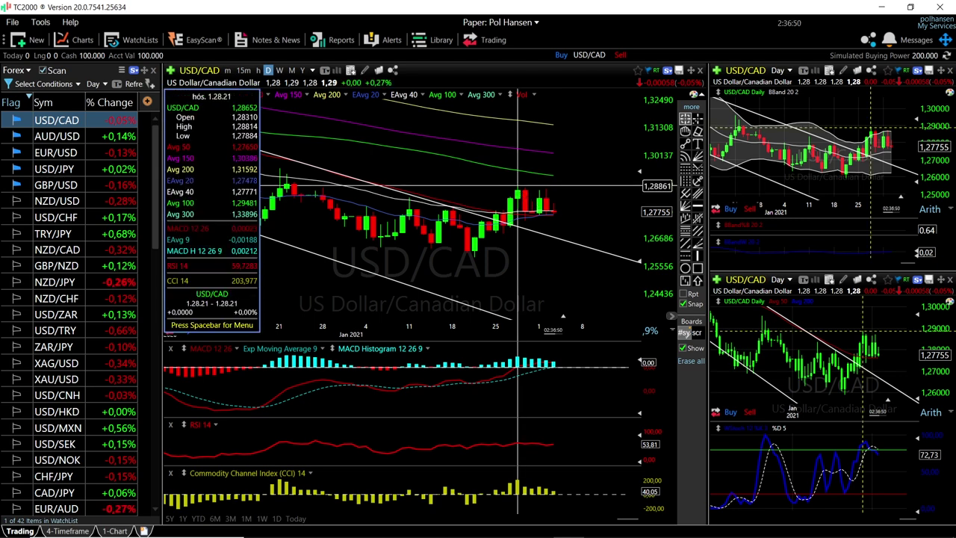
pyautogui.click(517, 185)
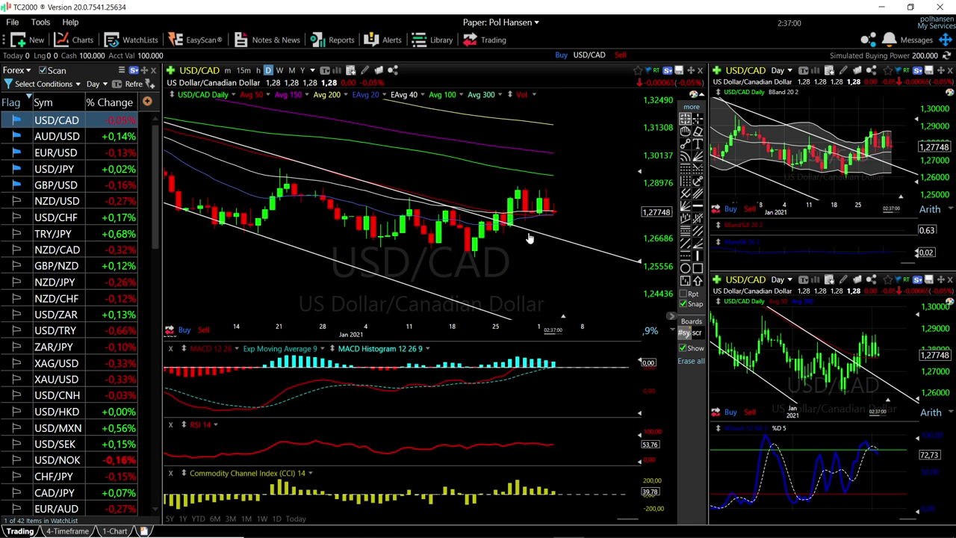
pyautogui.scroll(-3, 532, 254)
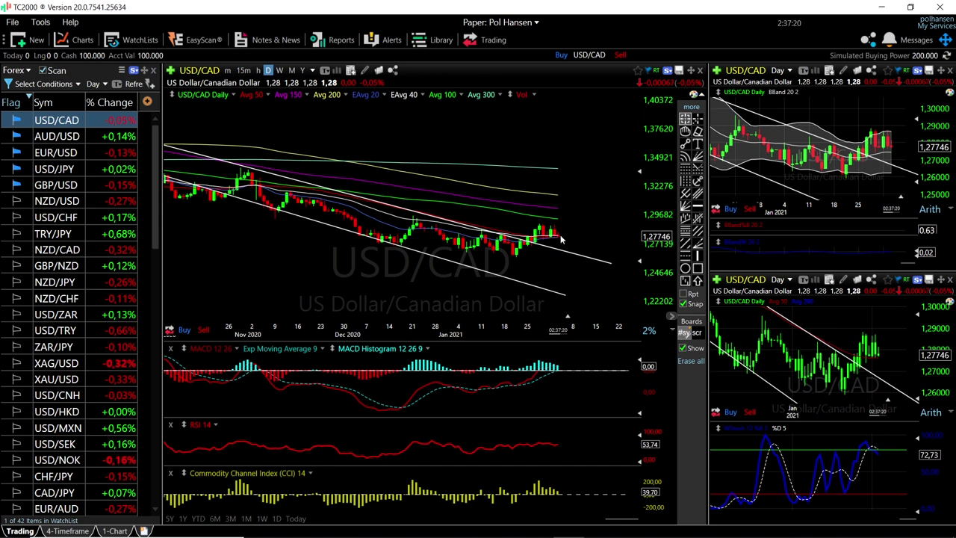
pyautogui.scroll(5, 562, 239)
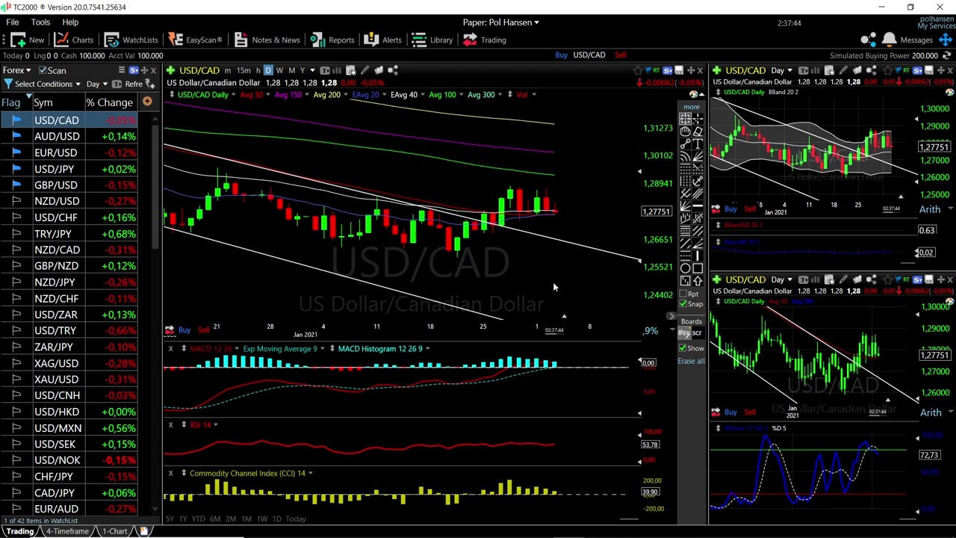
pyautogui.scroll(-2, 551, 251)
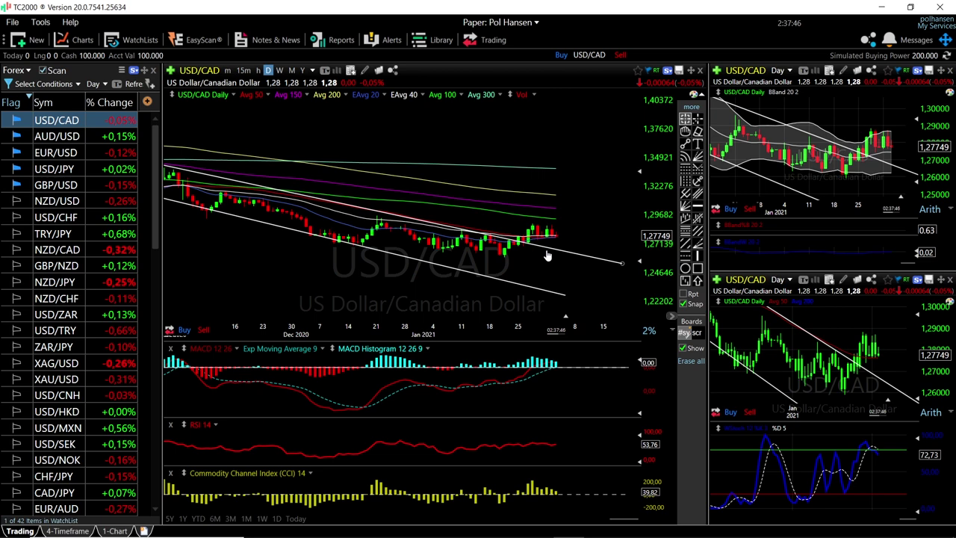